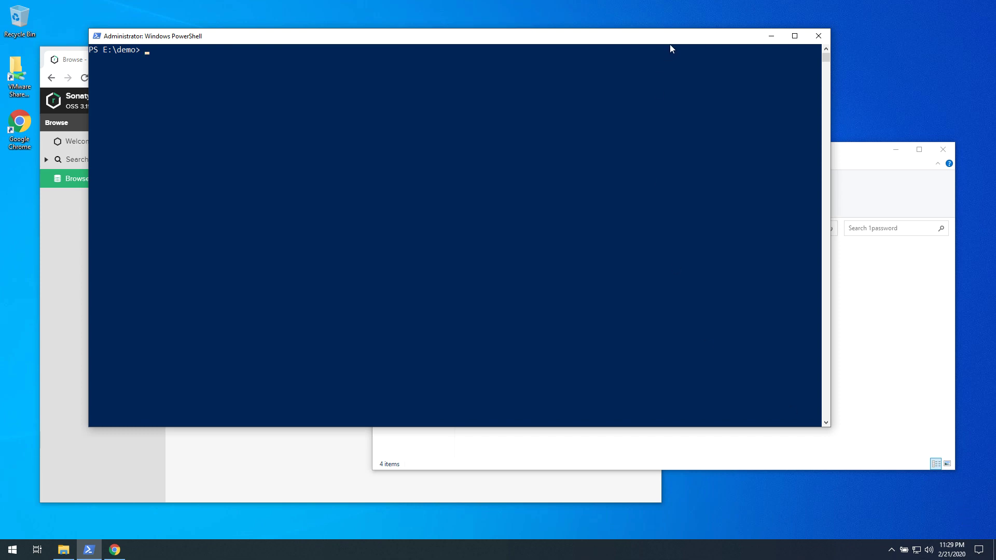
Check the Chocolatey version with choco and generate a package template with choco new 1password in E:\demo
text(choco)
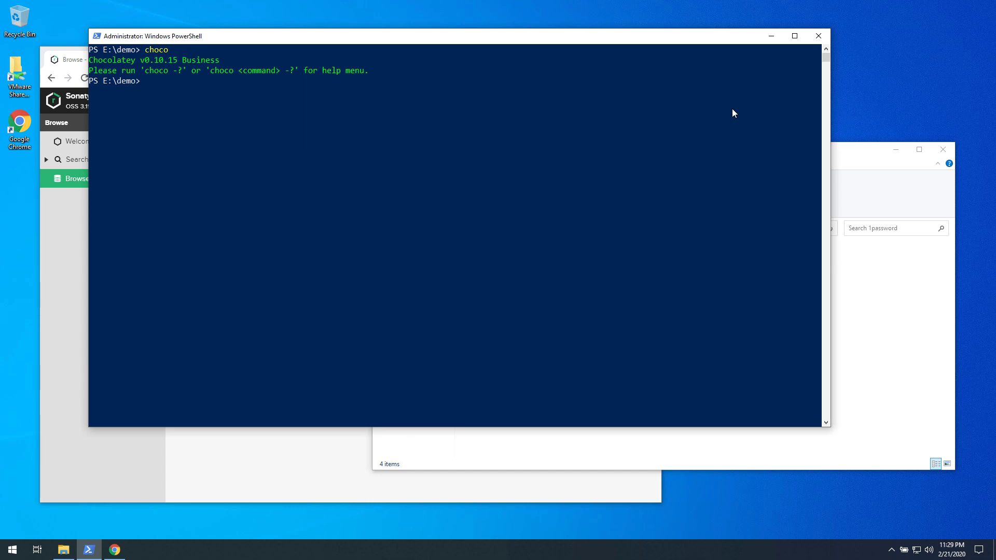
text(choco new 1password)
key(Return)
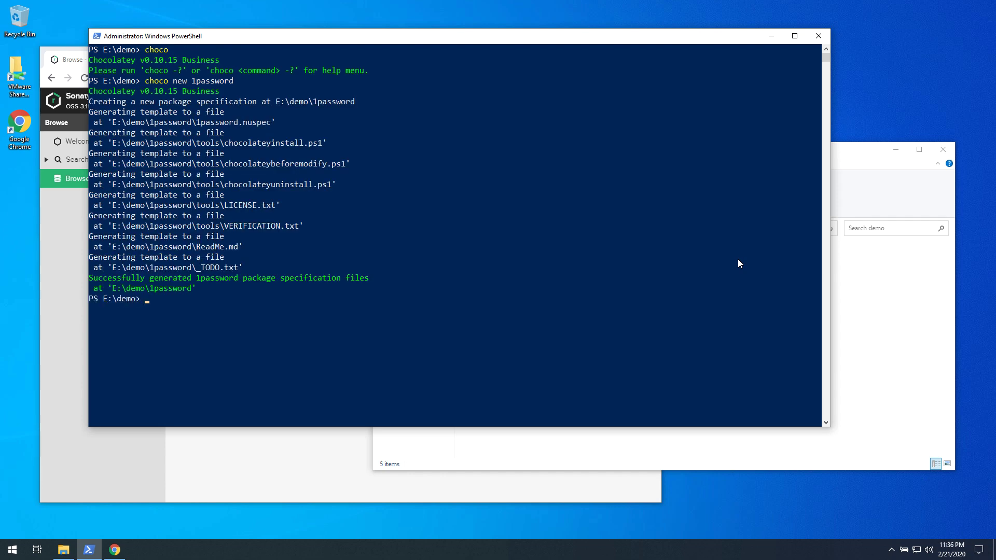
Open _TODO.txt from the 1password folder in Notepad++ and read through the package type and contents instructions
click(848, 285)
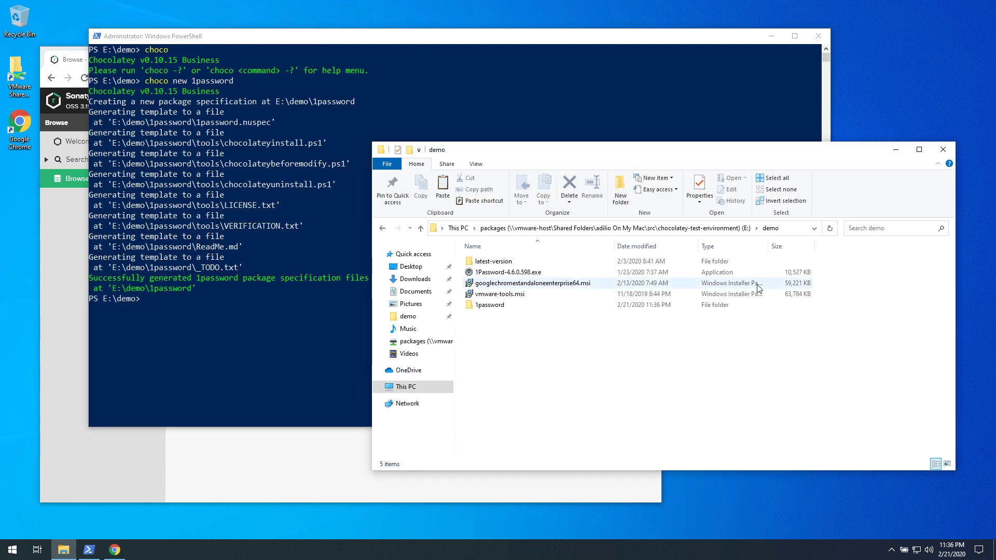
double_click(490, 305)
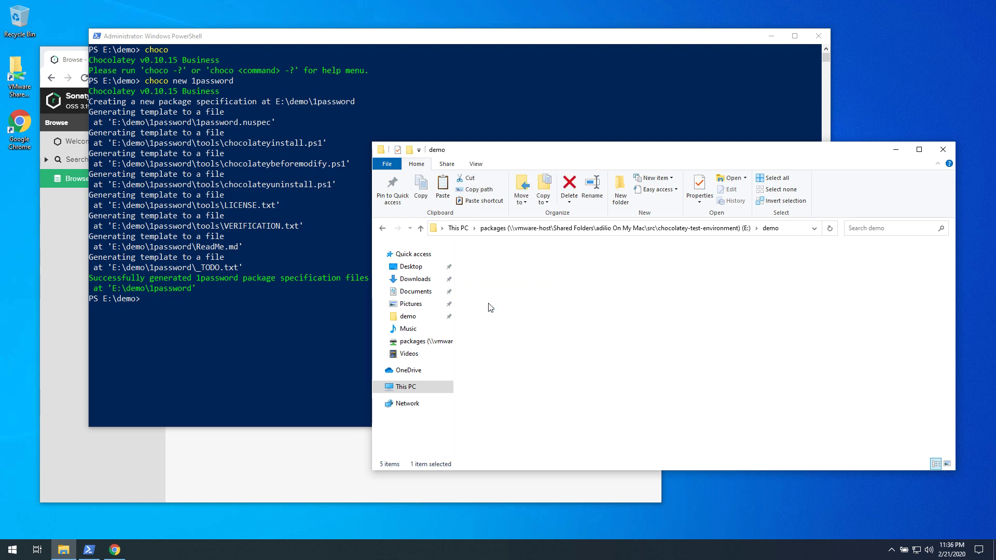
right_click(483, 274)
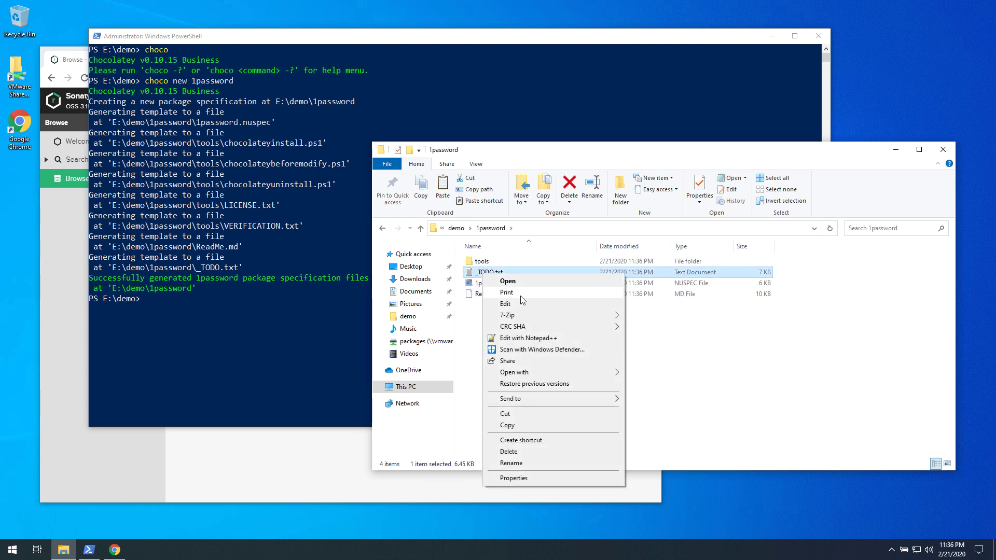
click(522, 339)
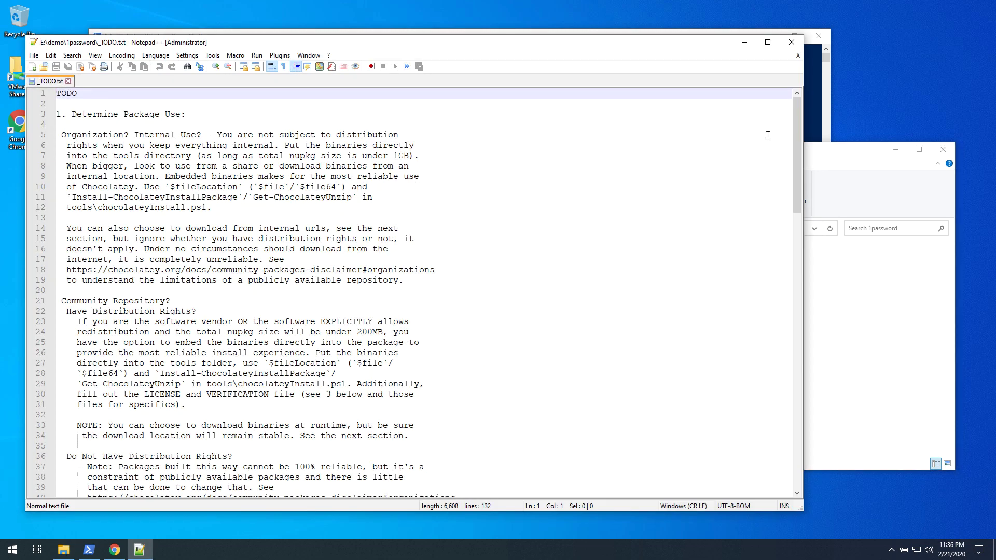
drag(799, 133, 792, 290)
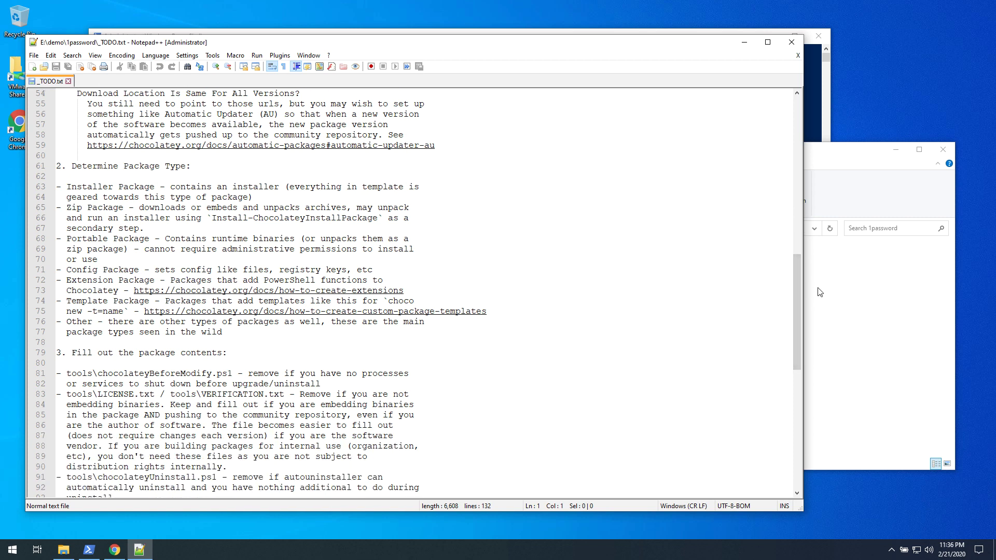
Open 1password.nuspec in Notepad++ and examine its package specific and software specific metadata sections
click(818, 292)
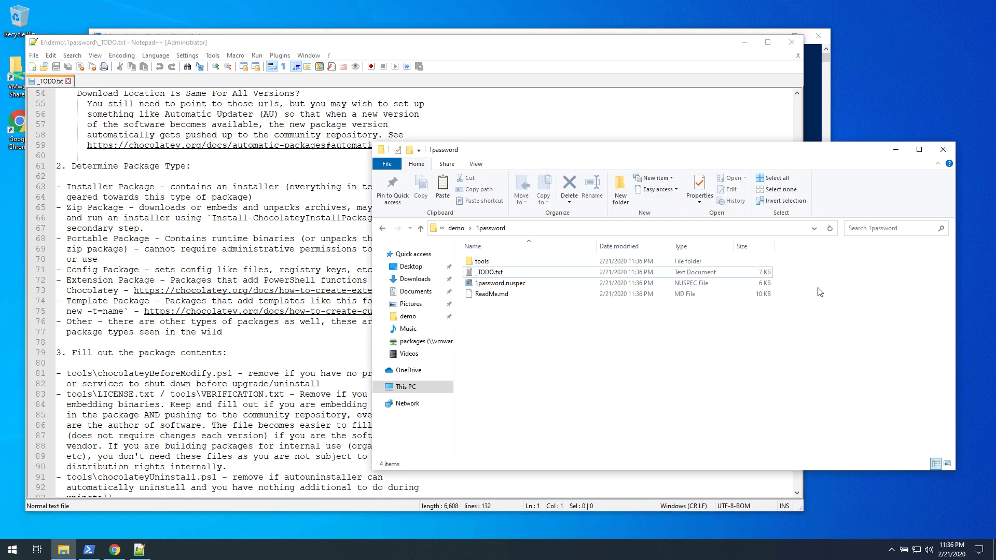
right_click(499, 286)
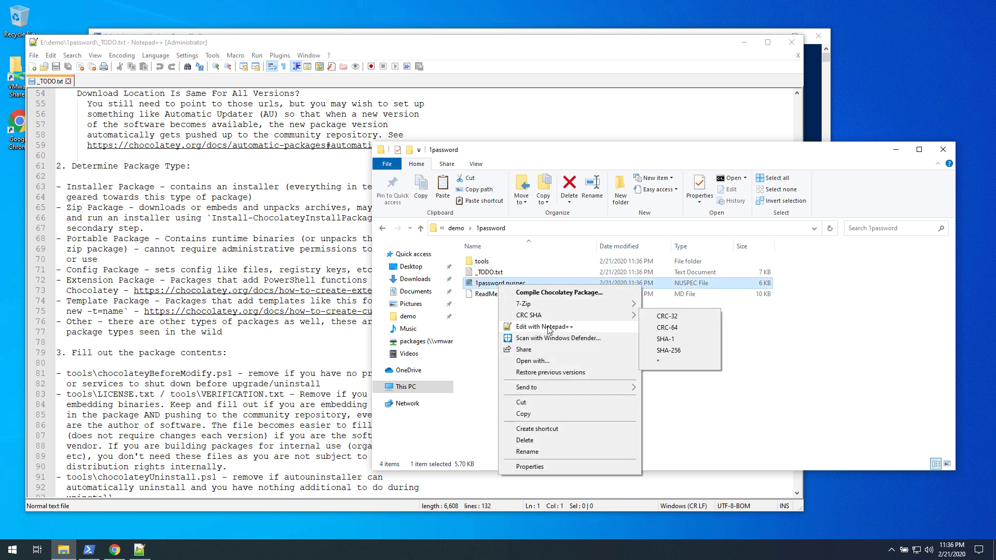
click(545, 326)
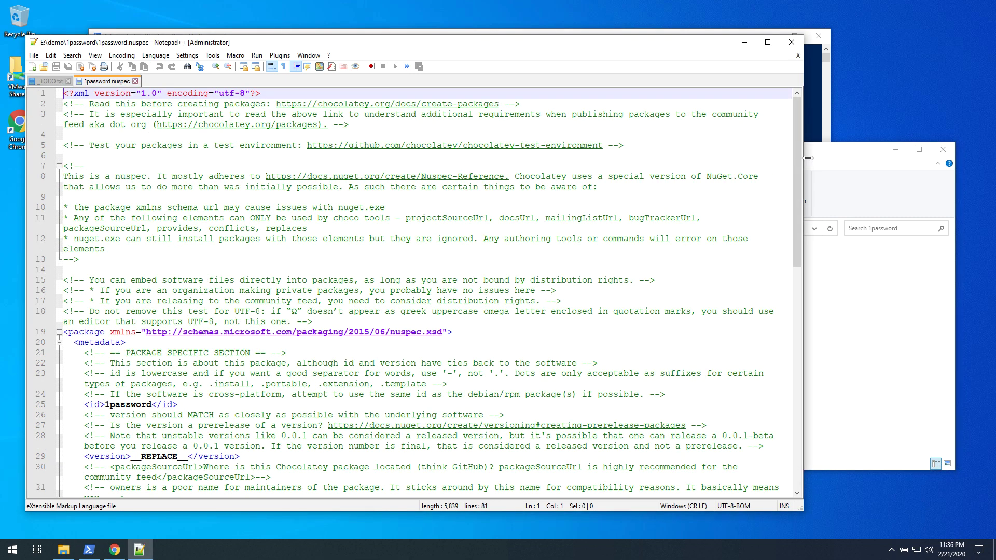
drag(799, 148, 795, 251)
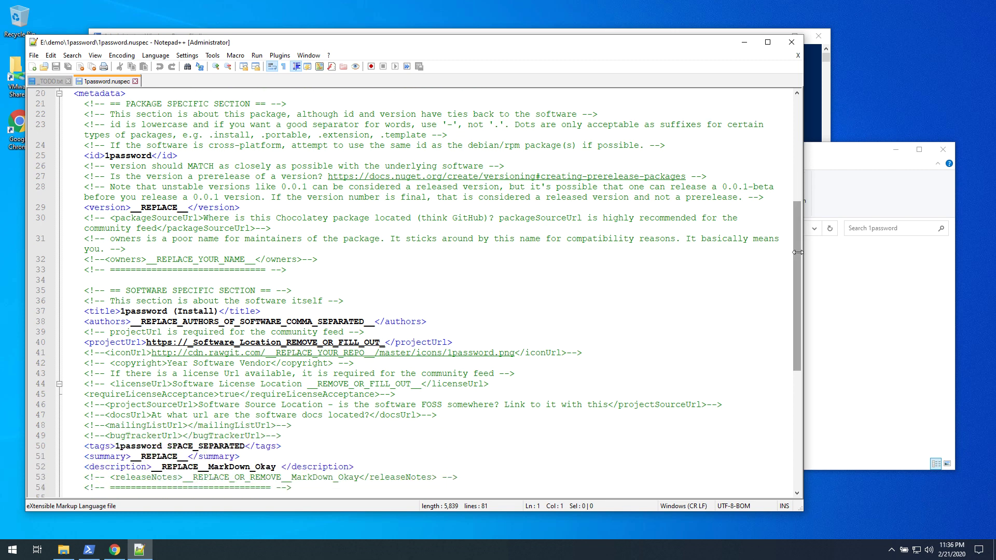
Open chocolateyinstall.ps1 from the package's tools folder in Notepad++ and examine its package arguments and silent install options
click(819, 270)
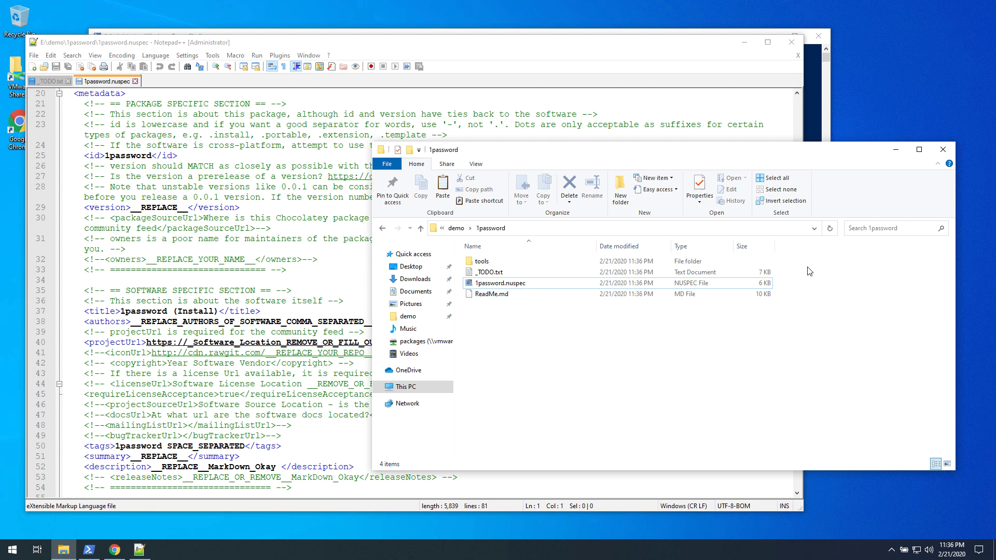
double_click(532, 265)
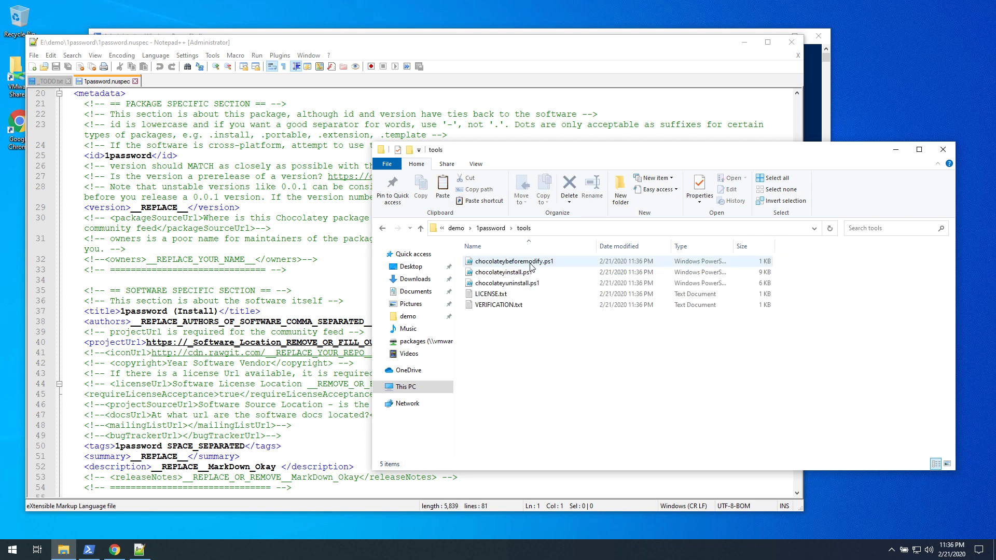
click(522, 274)
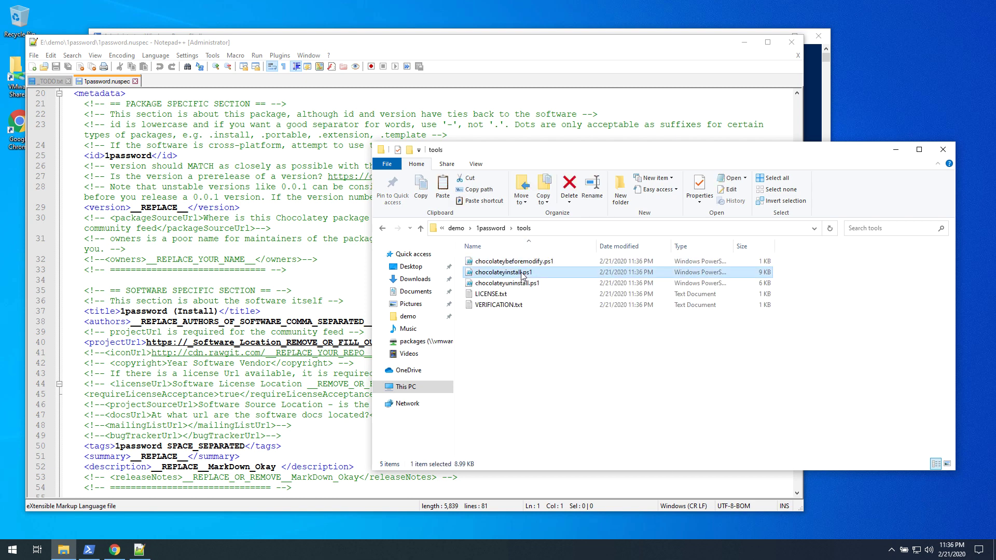
right_click(523, 274)
click(555, 336)
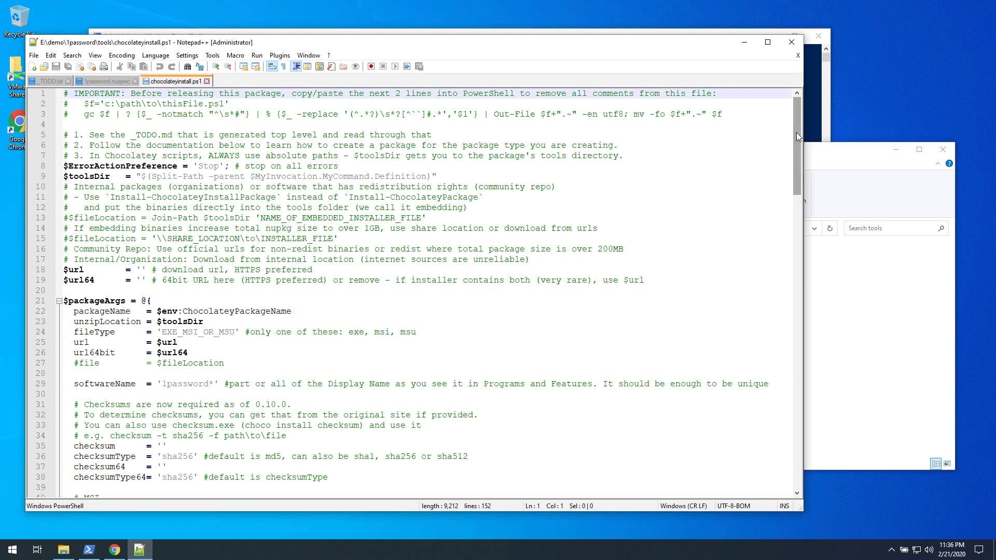
drag(795, 132, 784, 227)
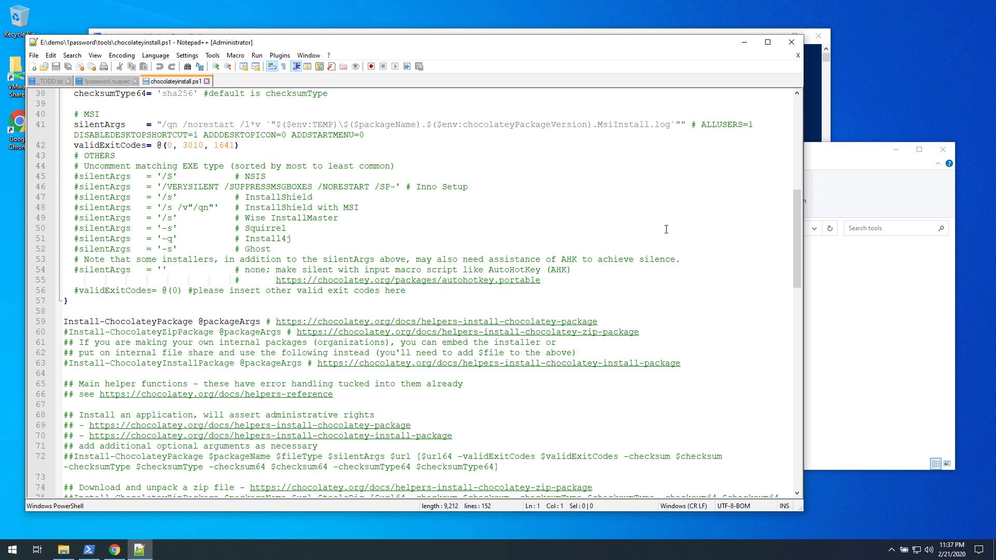
Return to the demo folder and delete the generated 1password folder
click(844, 304)
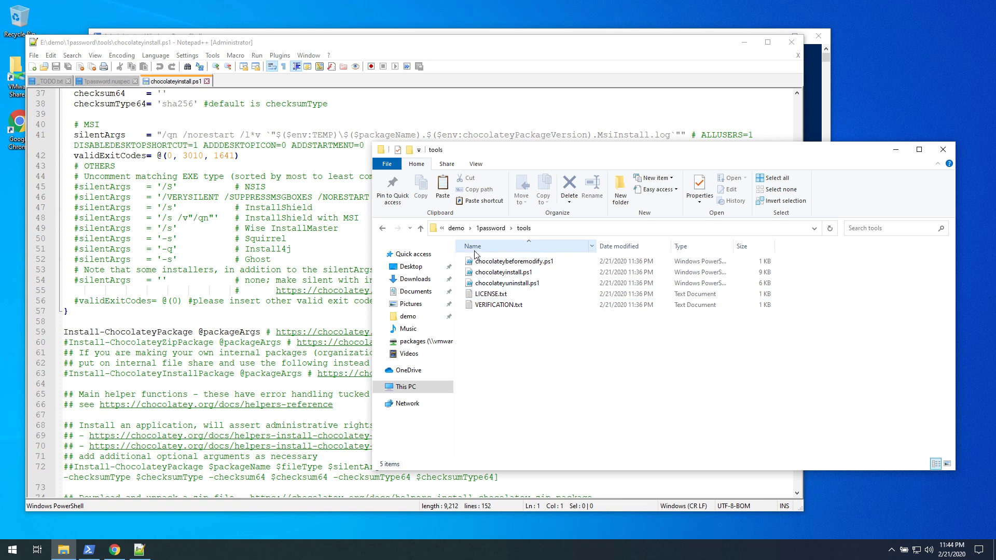
click(456, 228)
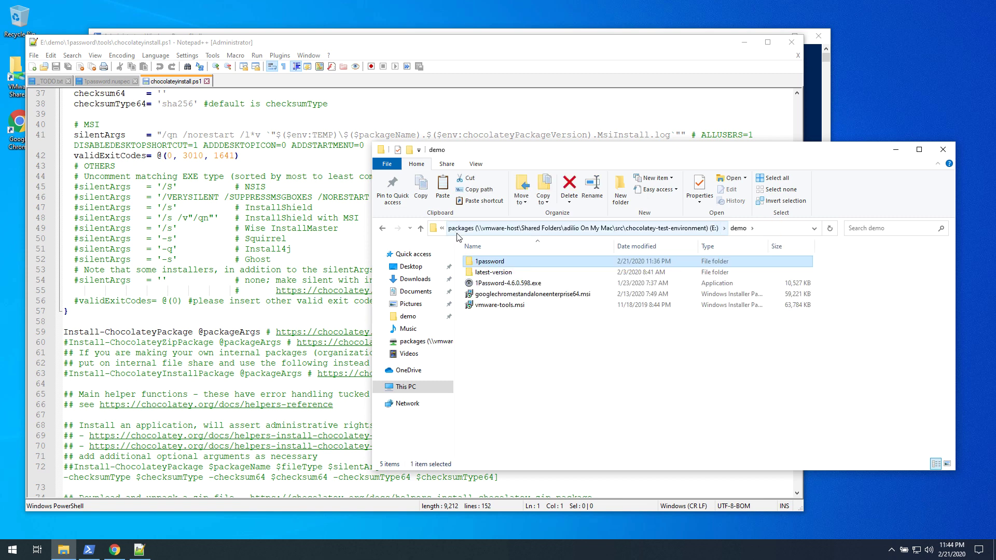
right_click(500, 265)
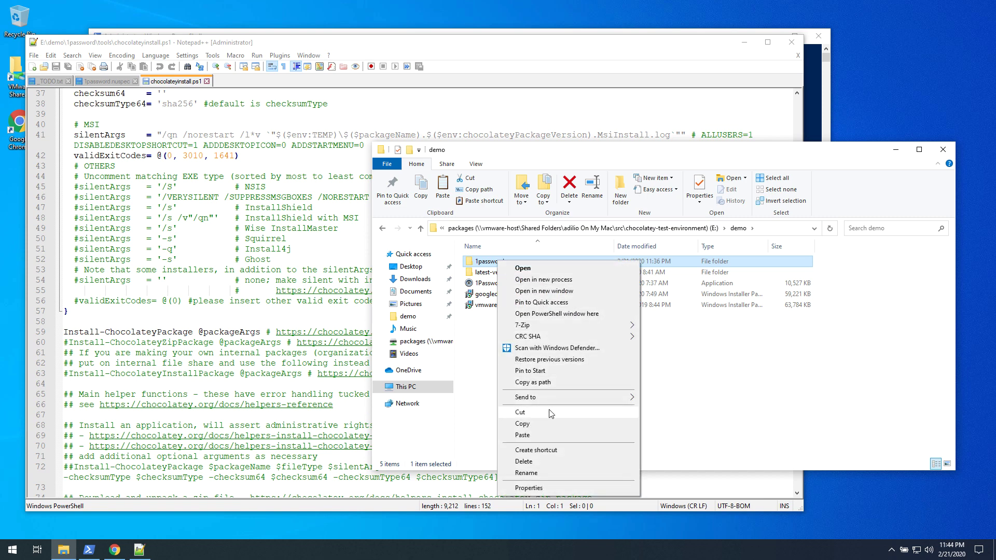
click(539, 465)
click(541, 318)
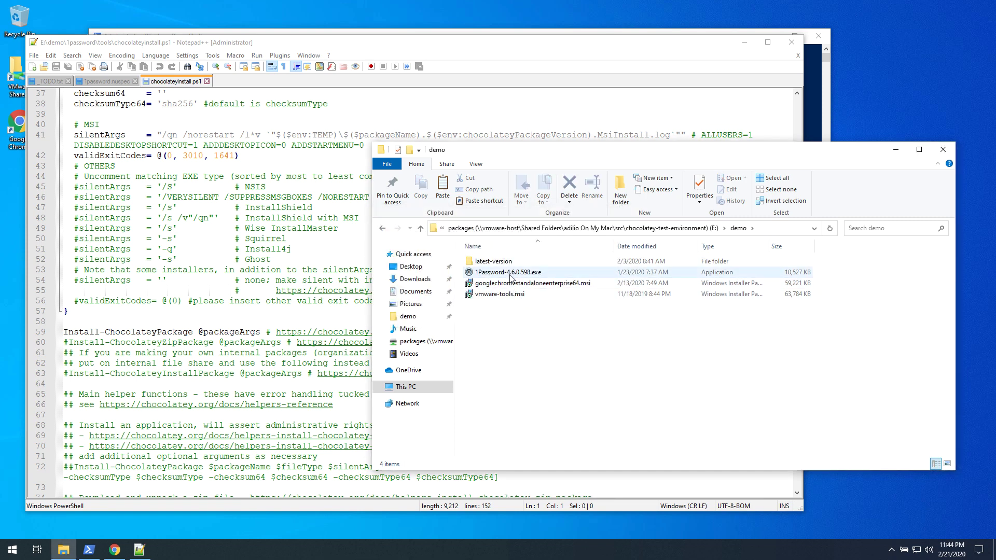
Launch Chocolatey Package Builder for 1Password-4.6.0.598.exe and review its general and nuspec information fields
click(511, 274)
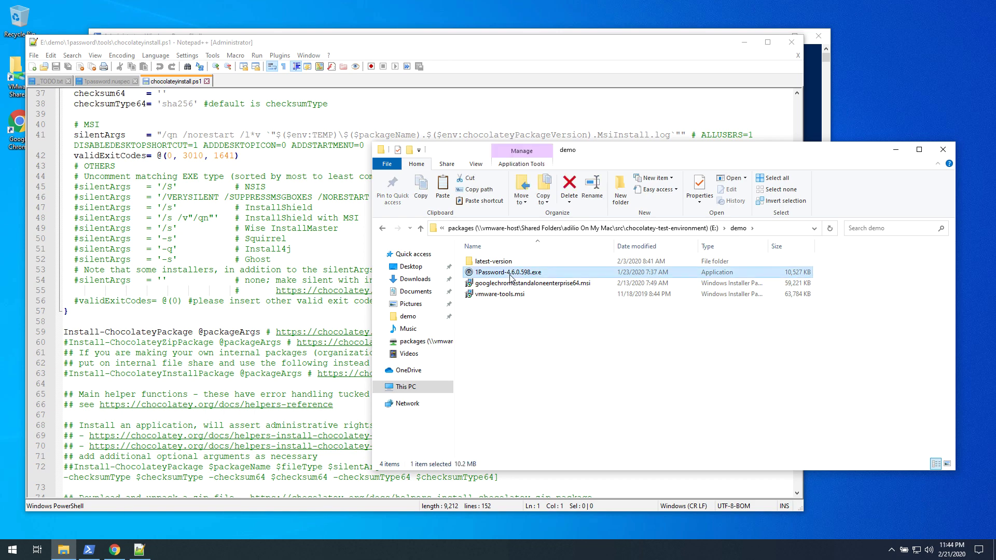
double_click(550, 274)
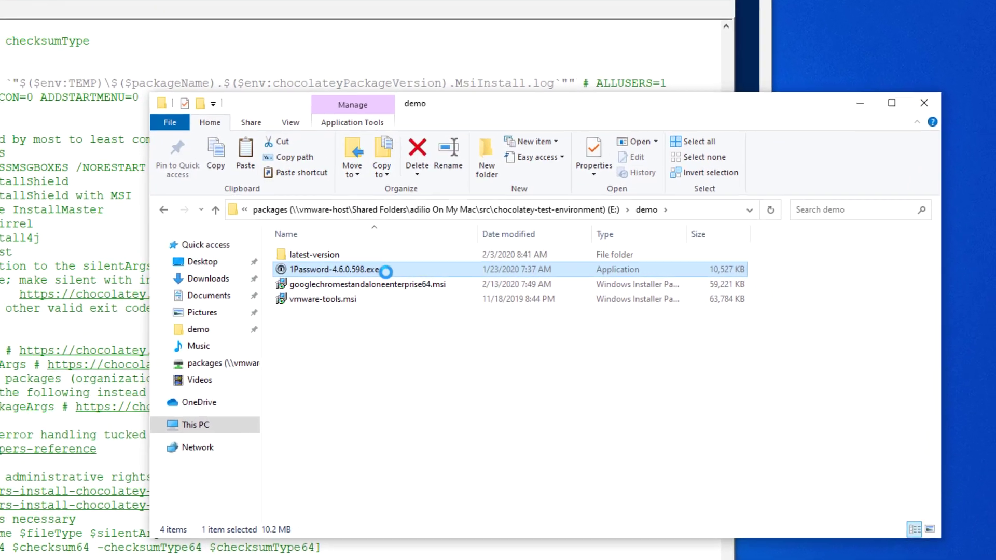
right_click(366, 271)
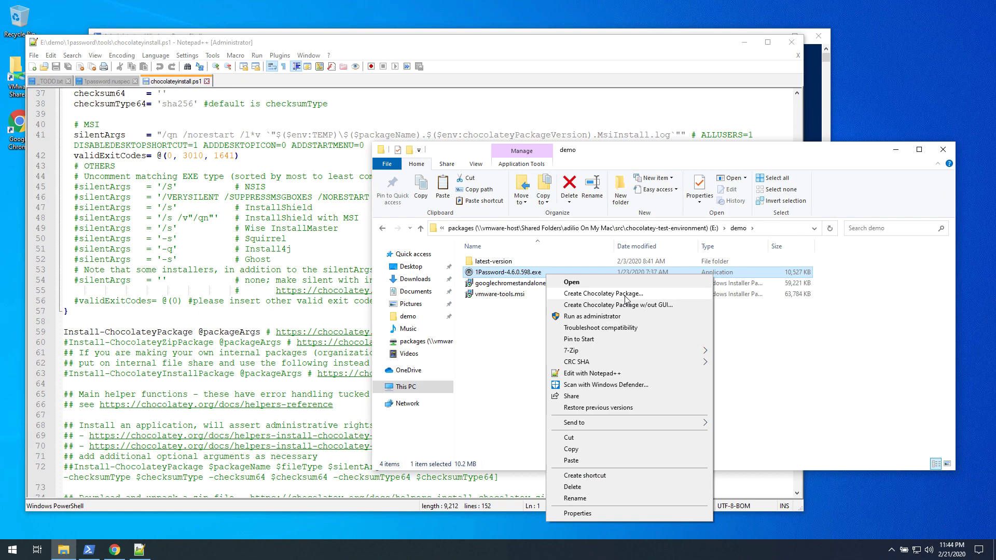
click(625, 295)
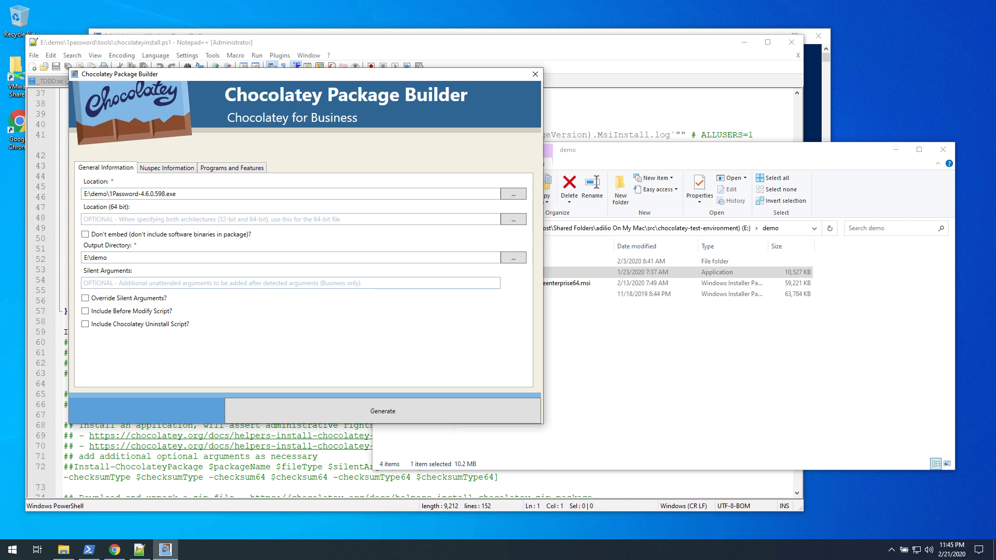
click(159, 169)
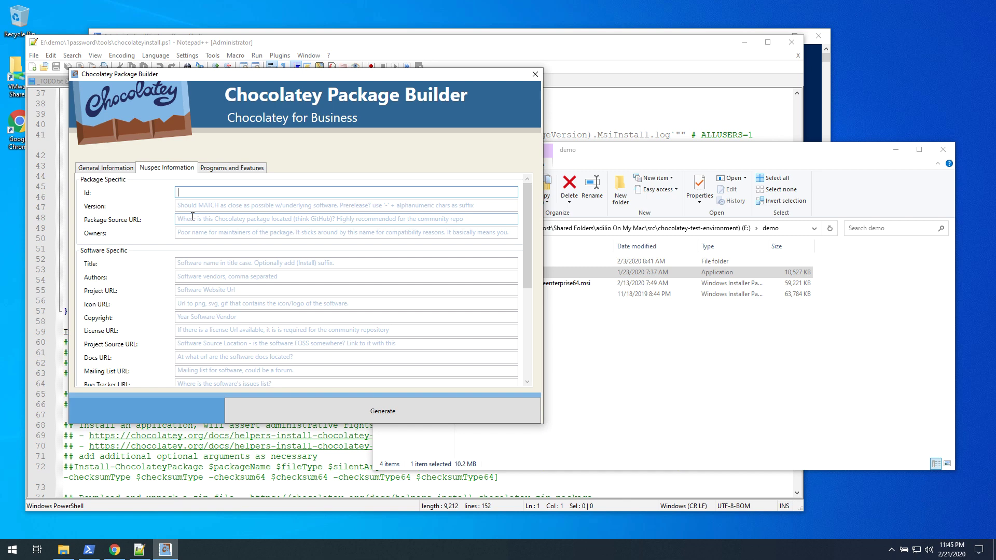
click(115, 170)
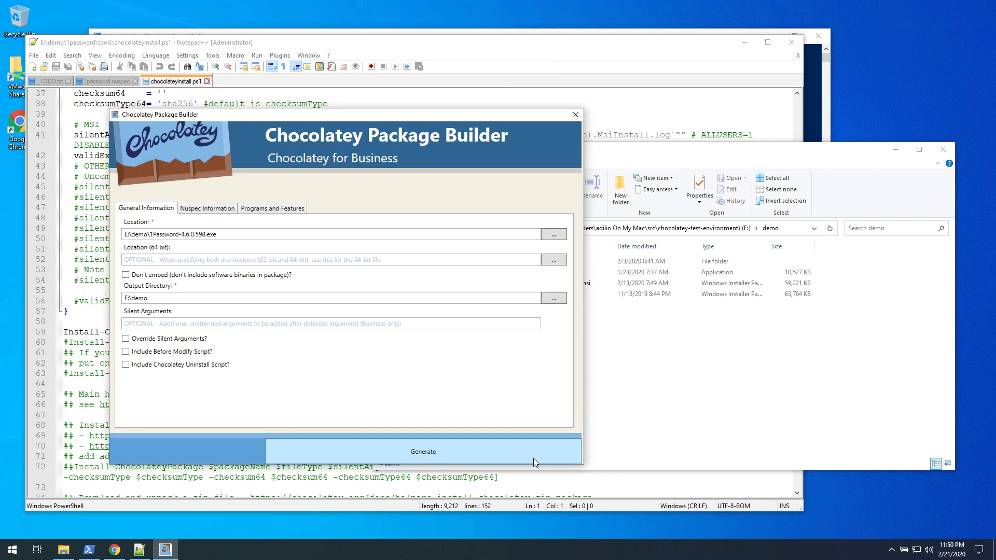
Generate the Chocolatey package into E:\demo with the default general options and close the package builder
click(533, 458)
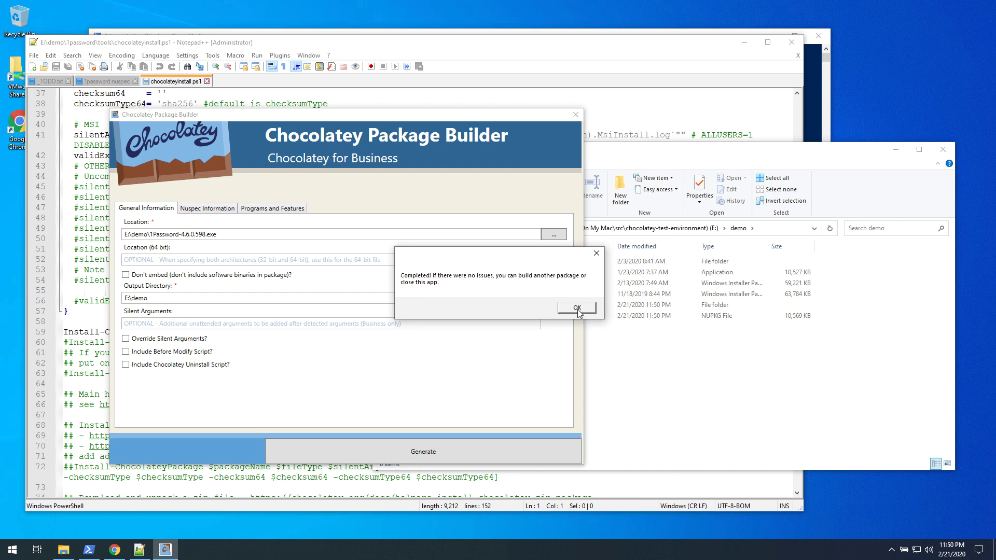
click(577, 309)
click(576, 114)
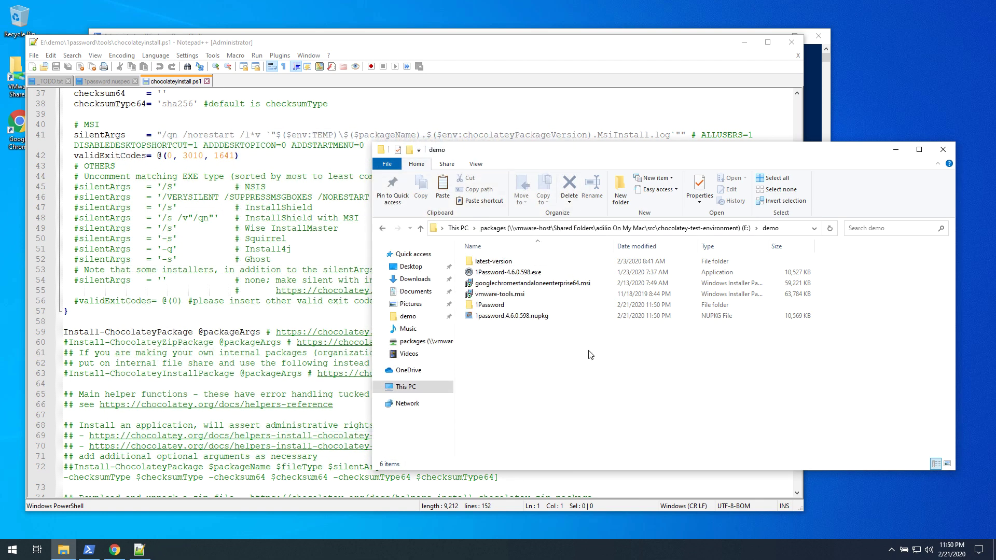
Delete the generated 1Password folder and the 1password.4.6.0.598.nupkg file from the demo folder
click(518, 317)
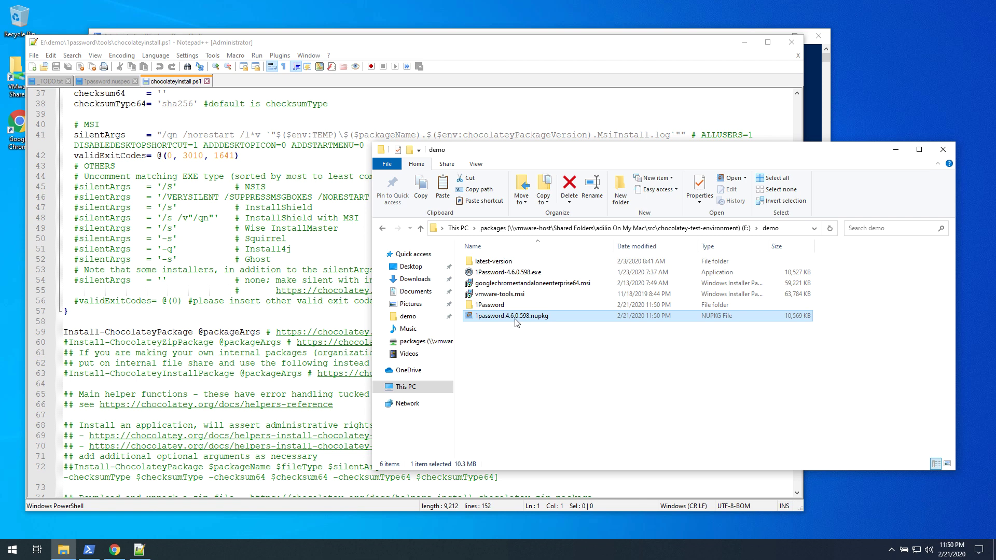
right_click(516, 319)
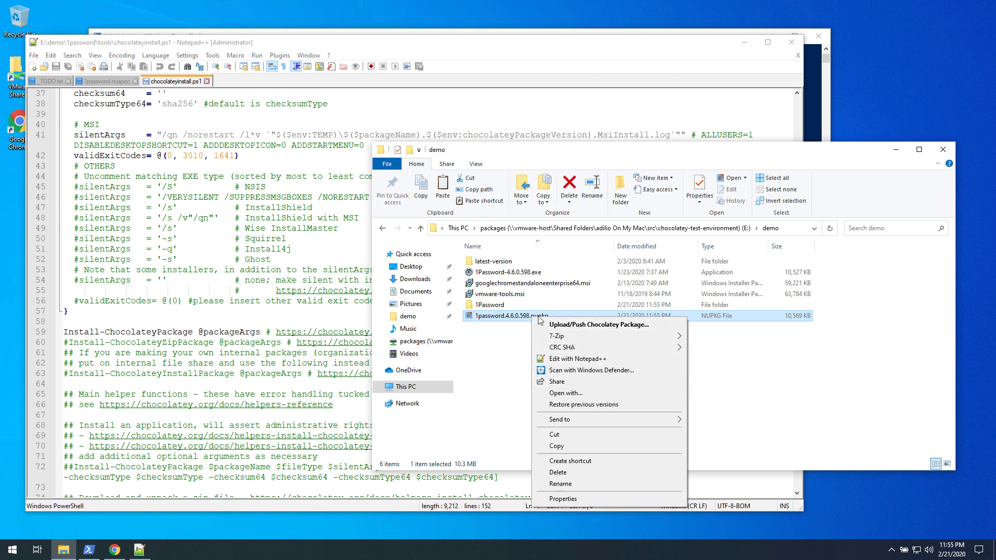
click(514, 308)
ctrl+click(513, 308)
right_click(514, 308)
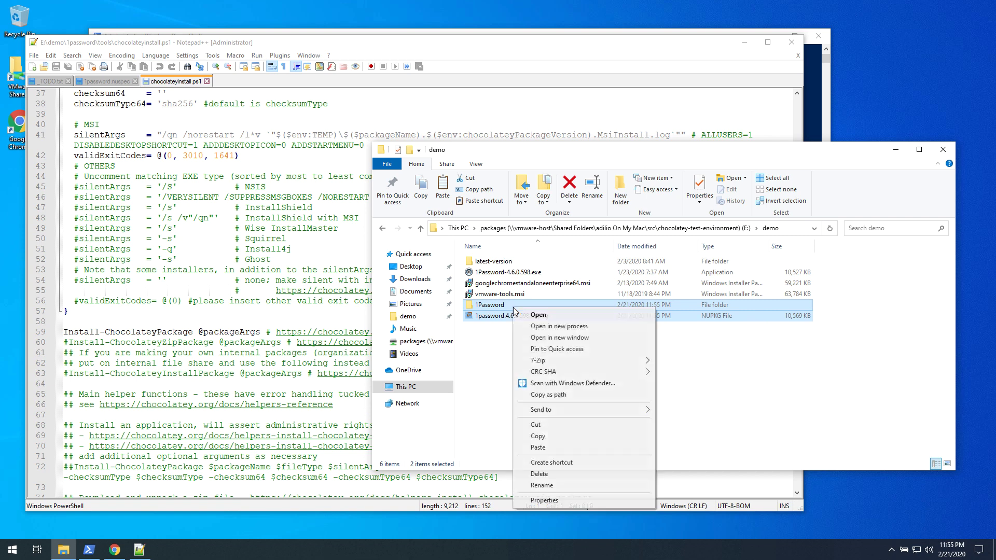
click(544, 473)
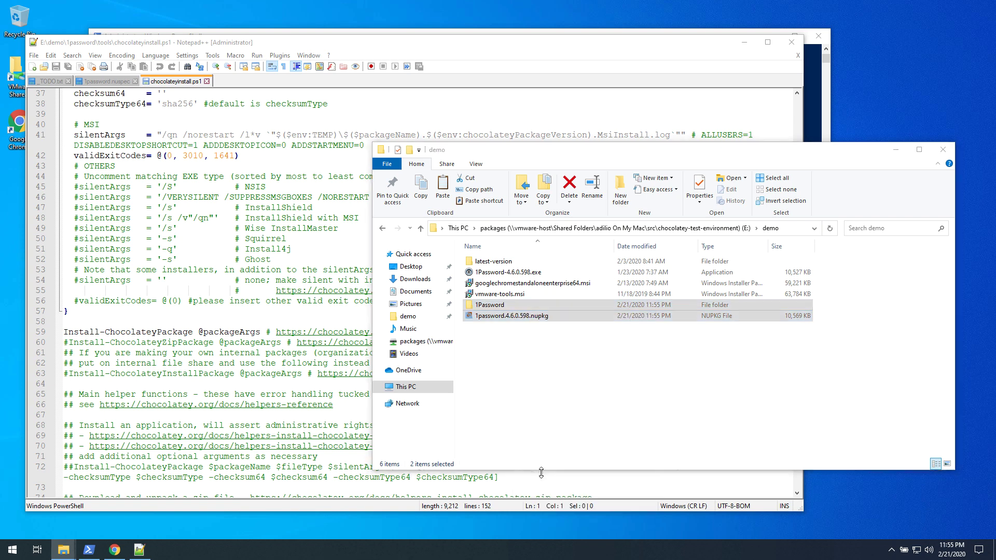
click(539, 284)
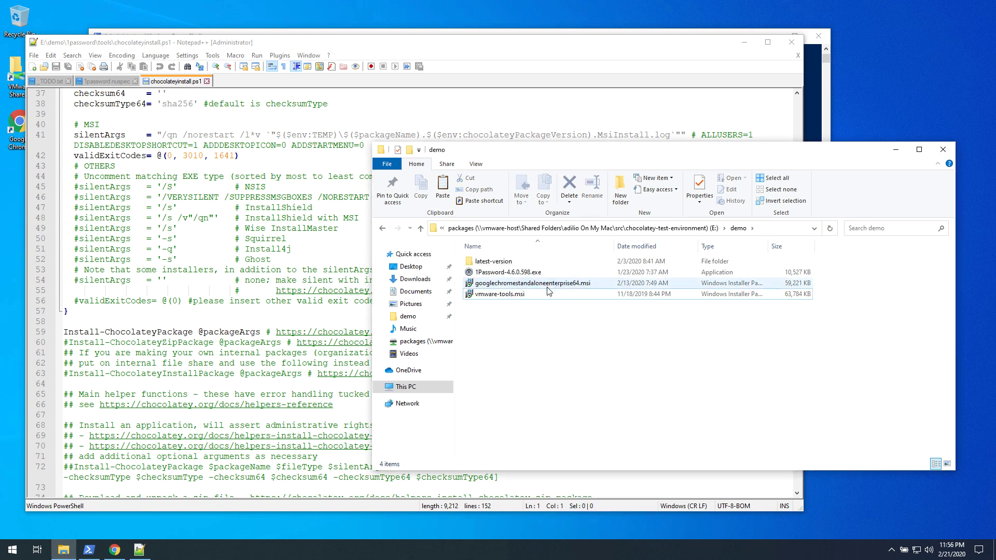
Create a Chocolatey package from 1Password-4.6.0.598.exe without the GUI and select 1password.4.6.0.598.nupkg inside the new 1Password folder
double_click(519, 271)
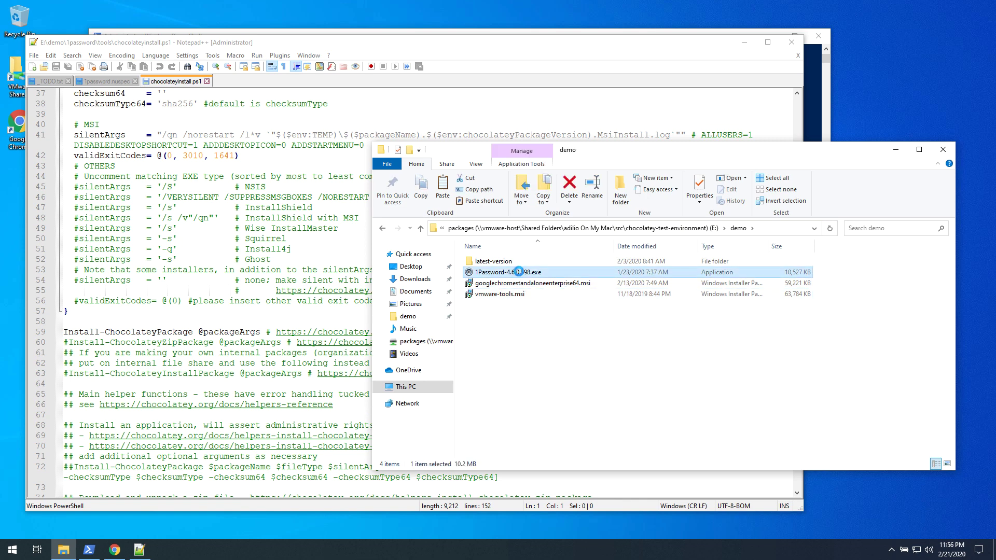
right_click(520, 273)
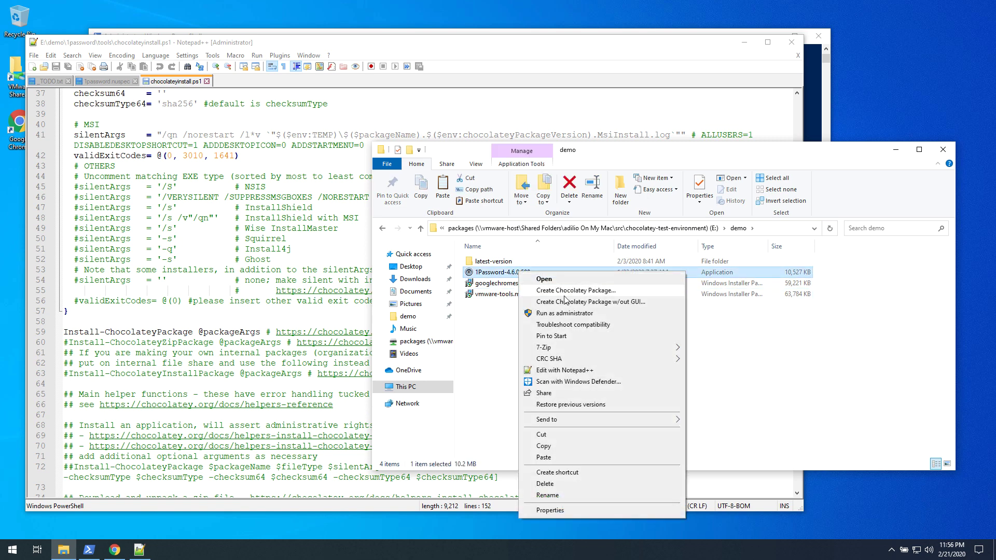
click(625, 306)
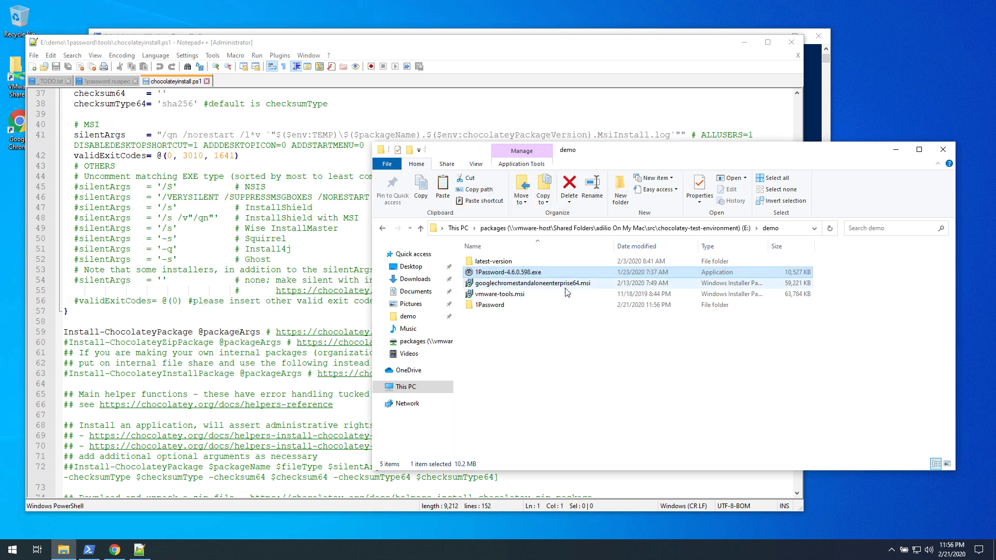
double_click(512, 305)
click(514, 284)
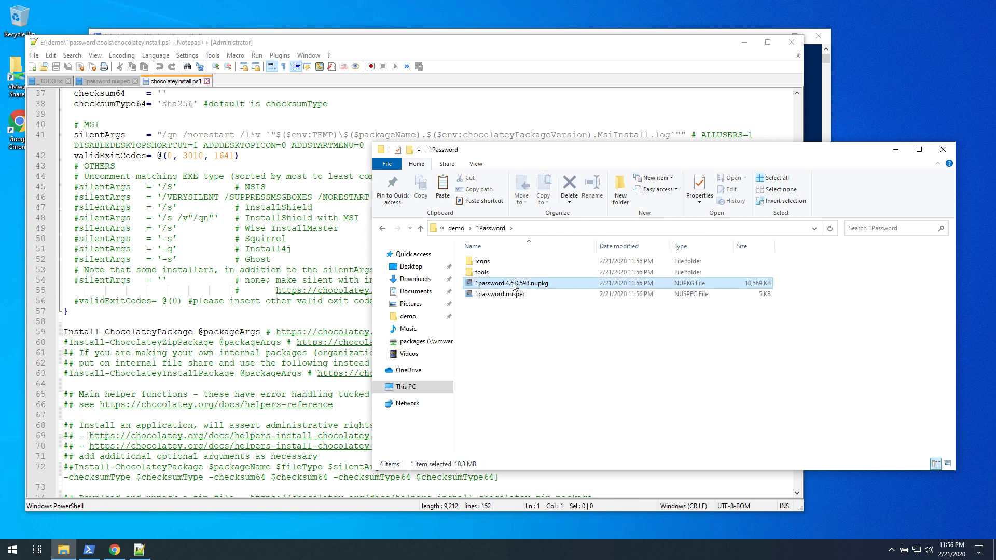